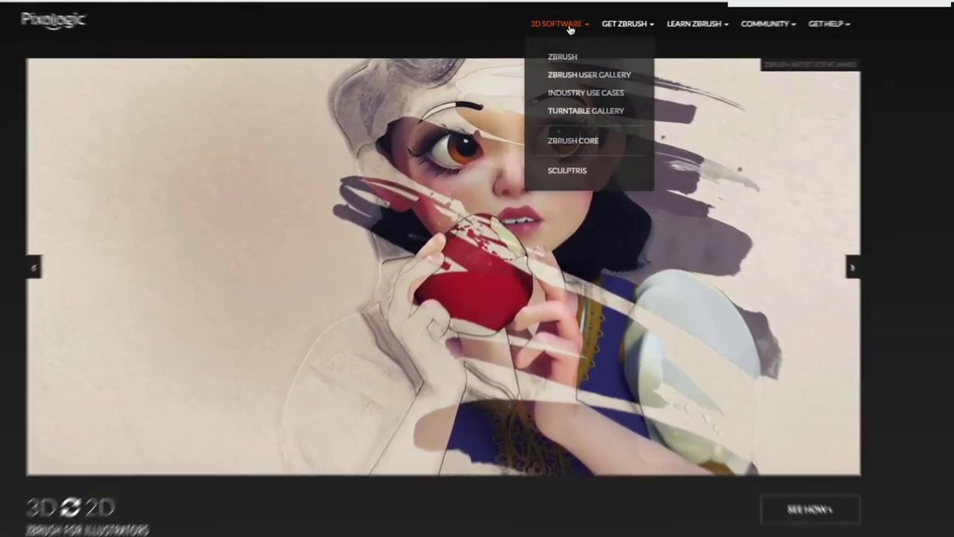
Open the Sculptris free download form for Mac OSX and enter the first and last name
click(568, 172)
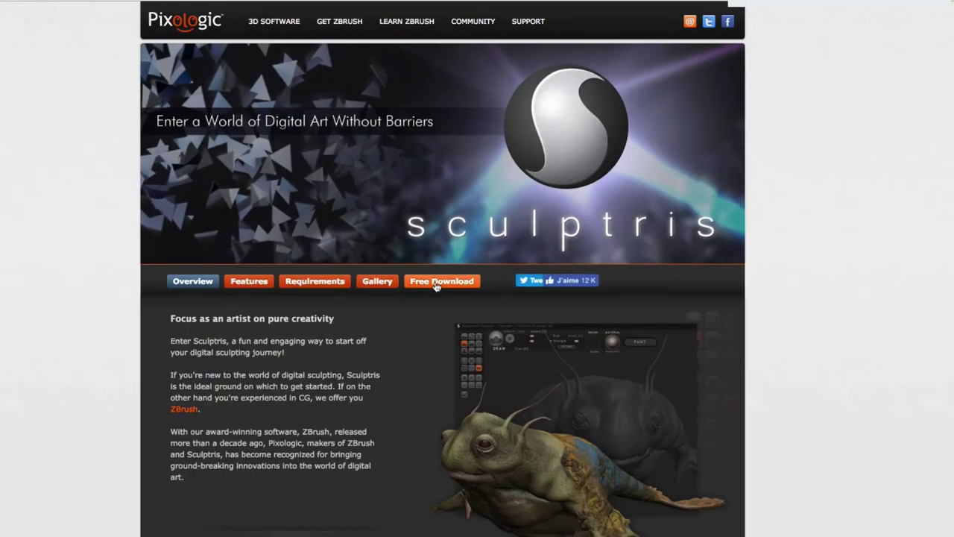
click(441, 282)
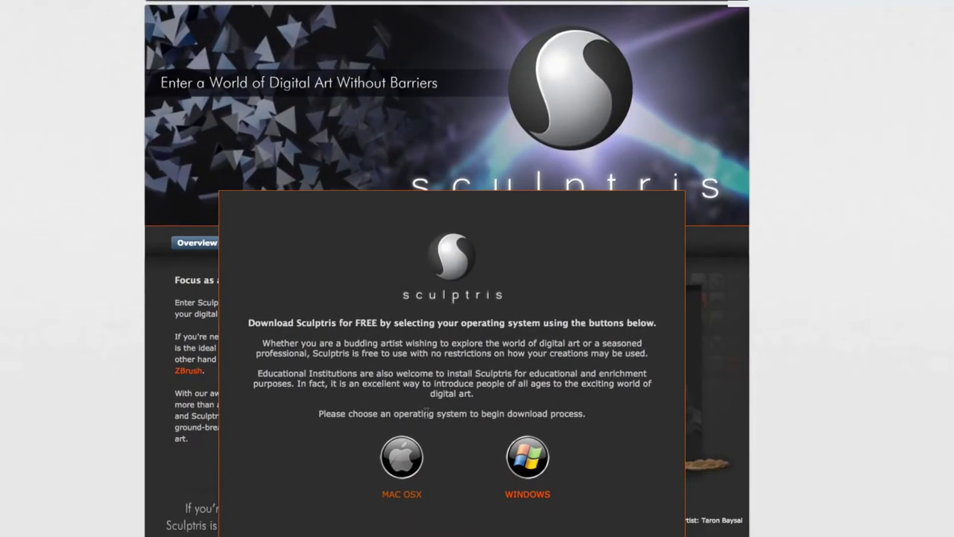
click(406, 463)
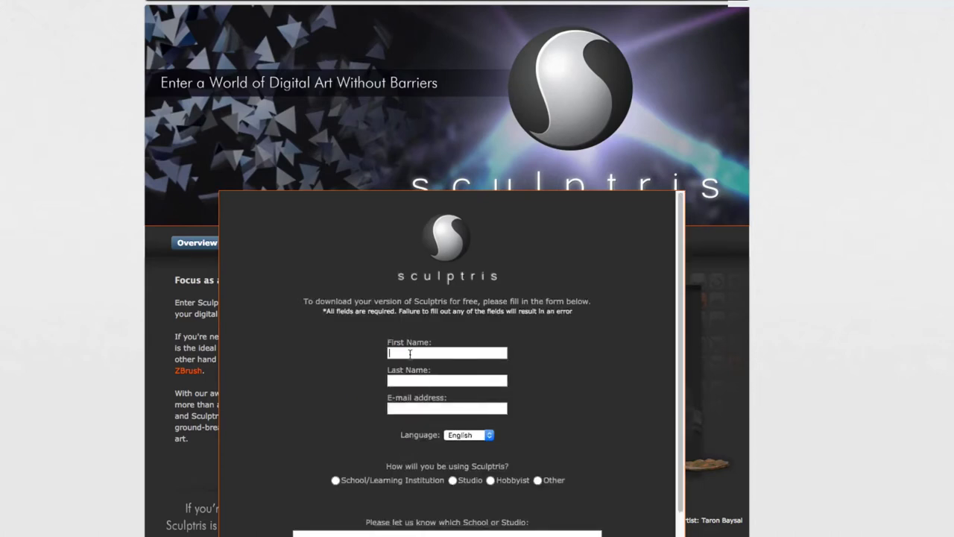
text(site)
text(jmr)
key(Tab)
text(si)
text(tejmr)
key(Tab)
text(sitejmr)
Keep English as the language, choose Hobbyist use, and enter 'Private' as school or studio
scroll(444, 298, down, 3)
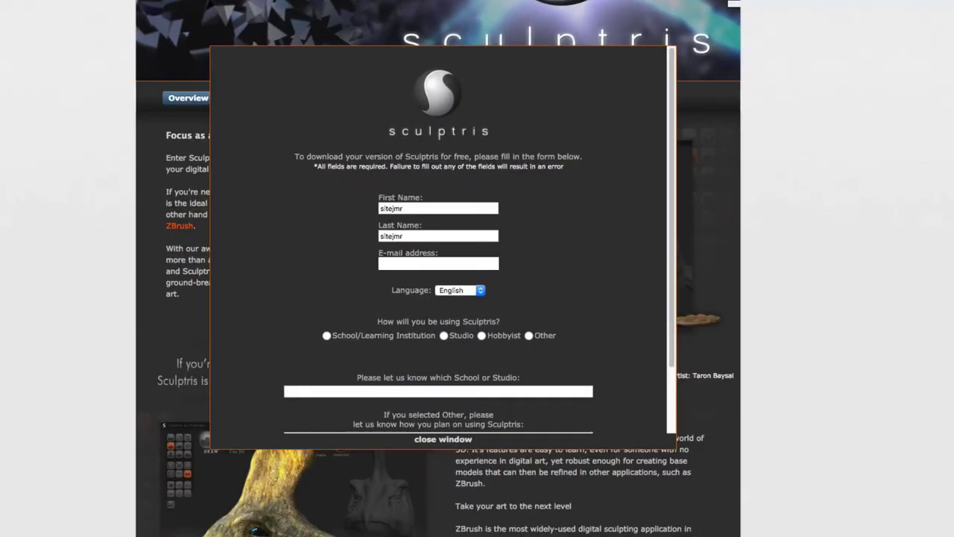
click(480, 291)
click(509, 288)
scroll(336, 334, down, 1)
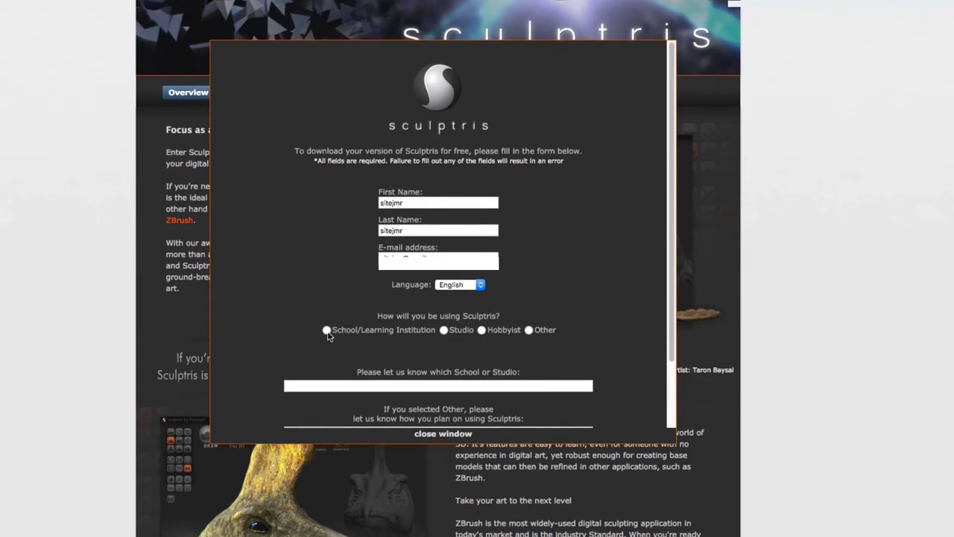
click(482, 331)
scroll(341, 382, down, 2)
scroll(344, 376, down, 1)
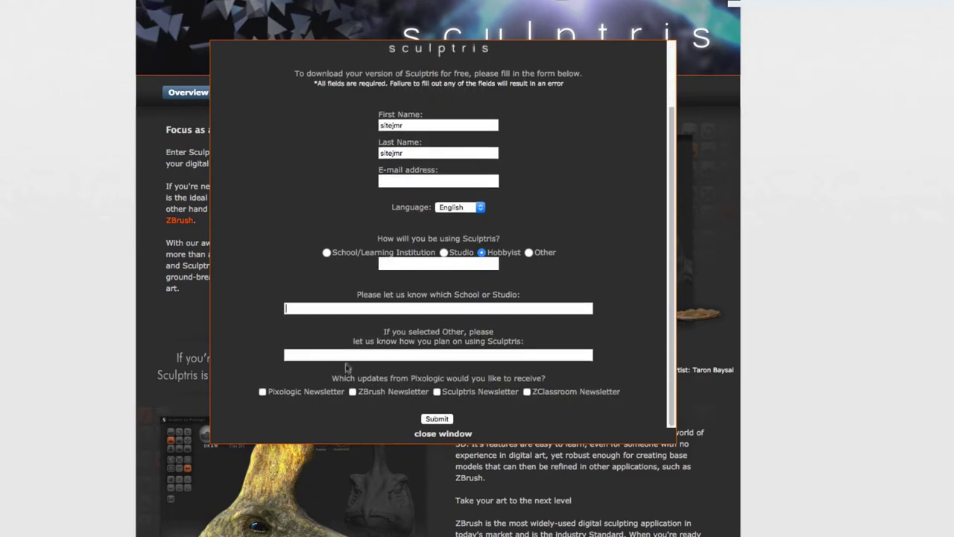
click(329, 309)
text(Private)
click(333, 356)
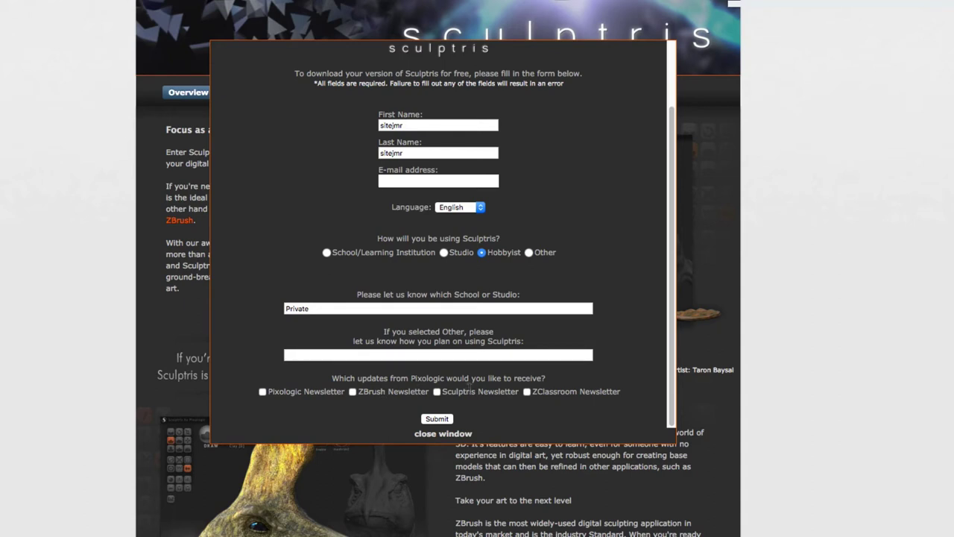
Tick Sculptris Newsletter, submit the form, and download Sculptris_Installer_OSX.dmg for Mac
click(437, 391)
click(438, 419)
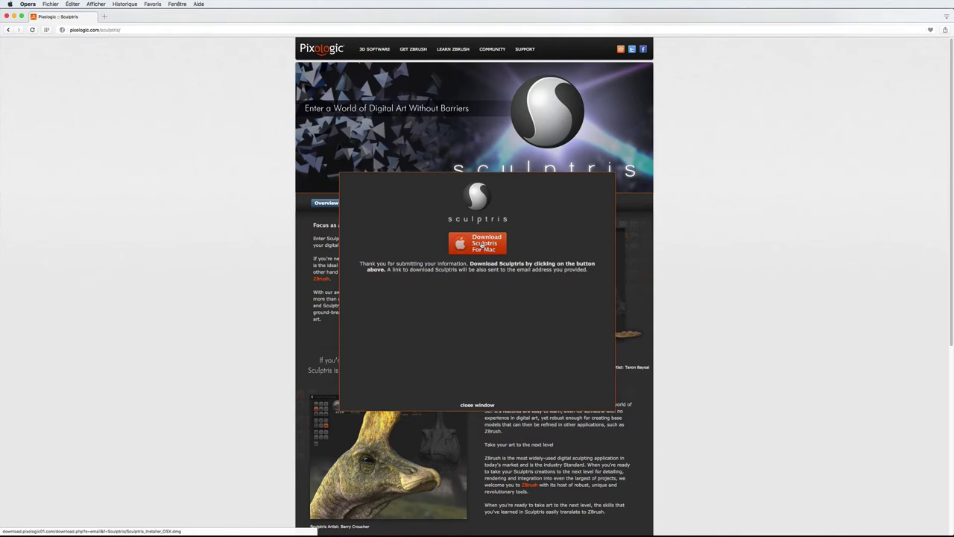
click(483, 245)
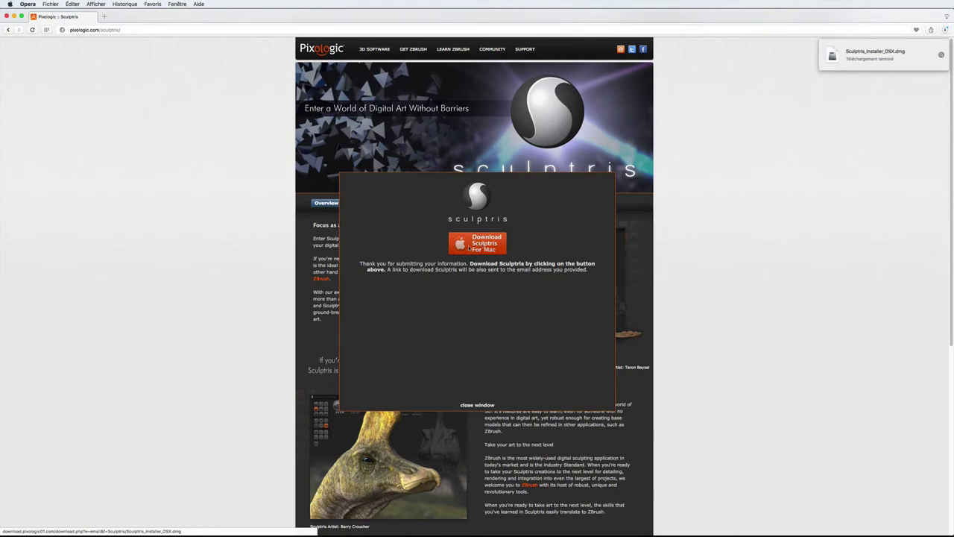
click(483, 407)
Mount Sculptris_Installer_OSX.dmg, launch Sculptris Installer OSX, and approve it with the administrator password
click(62, 98)
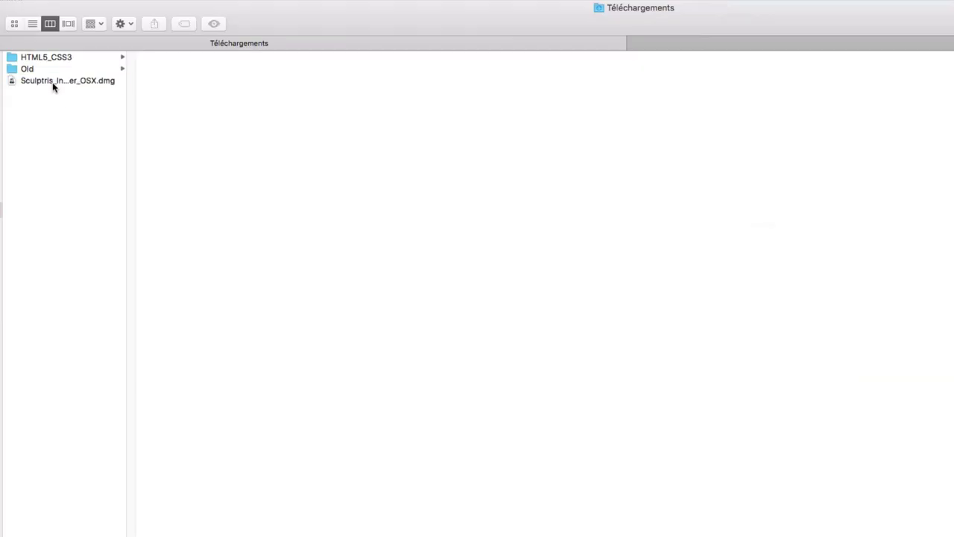
click(53, 83)
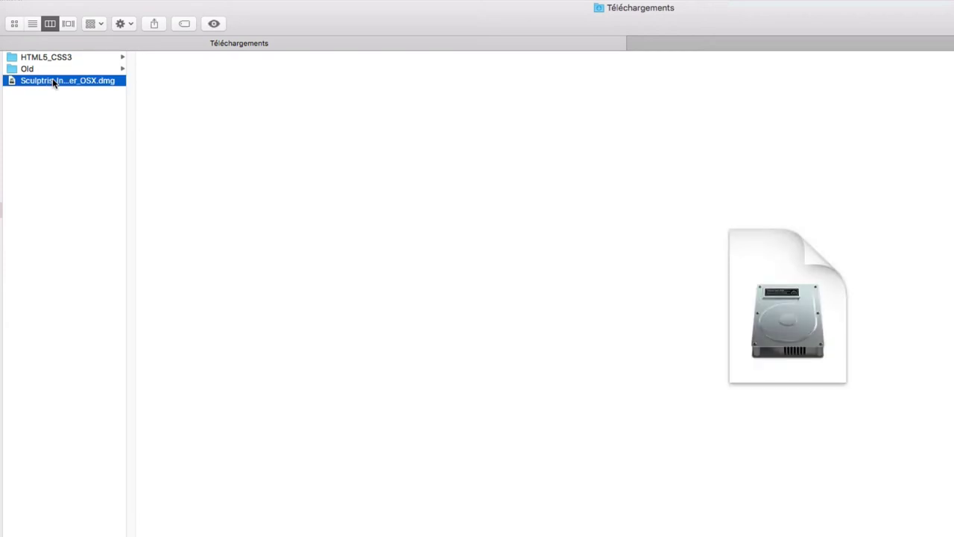
double_click(53, 84)
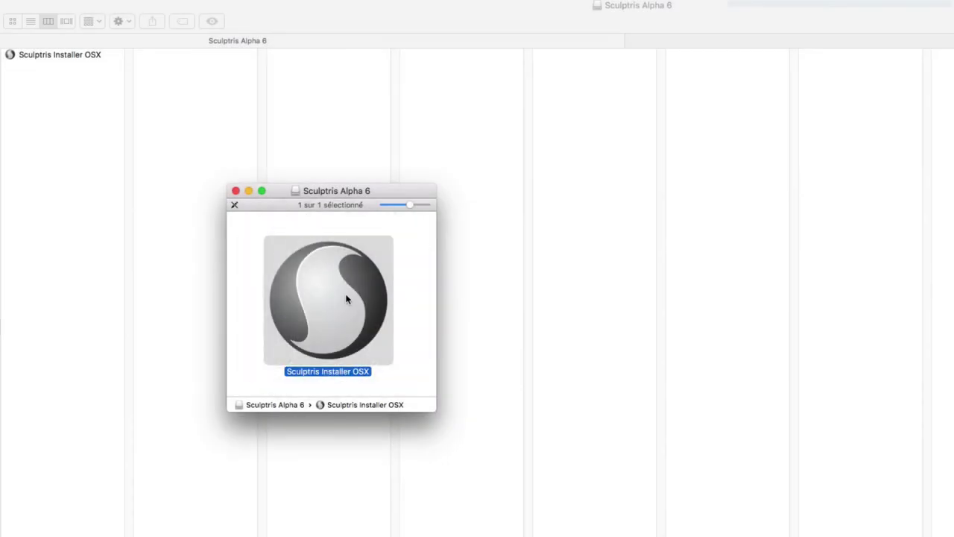
double_click(346, 299)
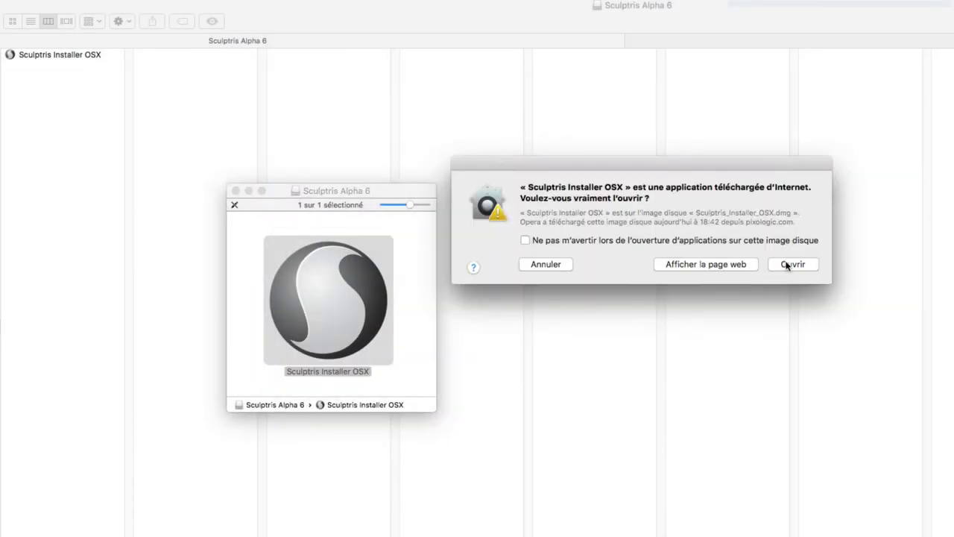
click(786, 264)
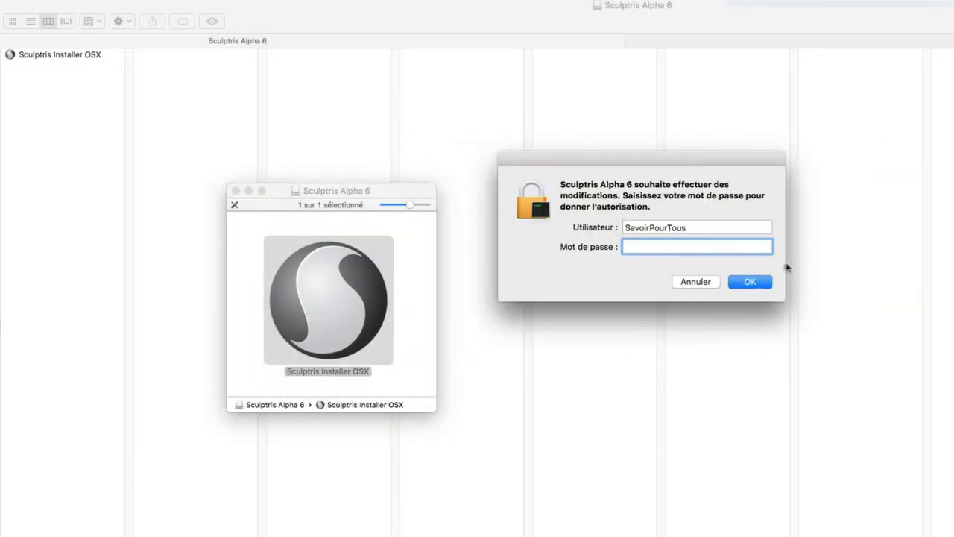
text(•••••)
text(•••)
key(Return)
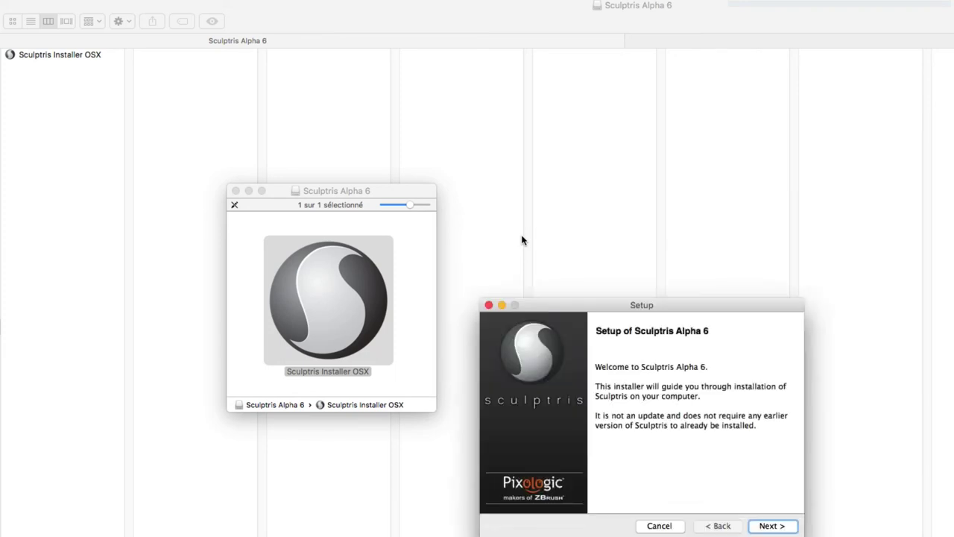
Accept the licence agreement and install into the default /Applications/Sculptris Alpha 6 folder
click(774, 529)
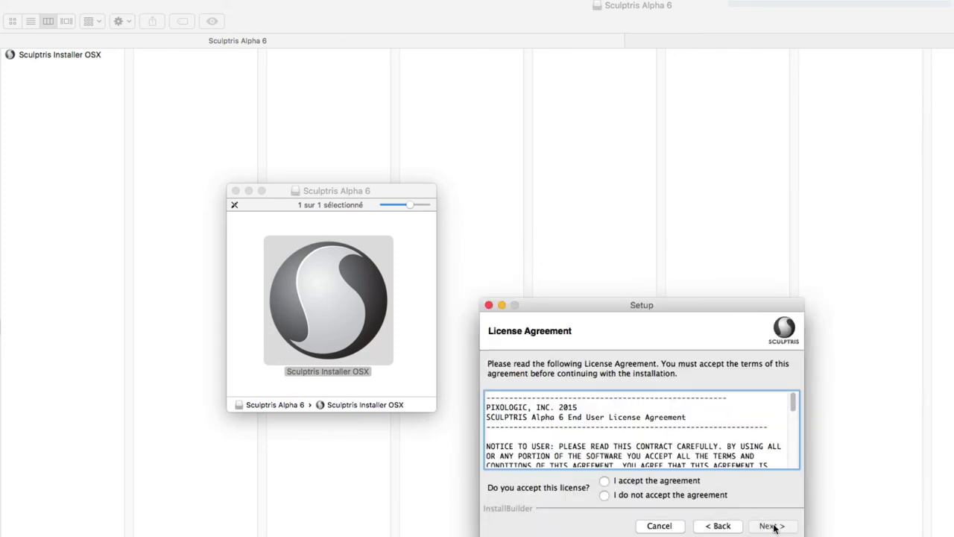
click(628, 483)
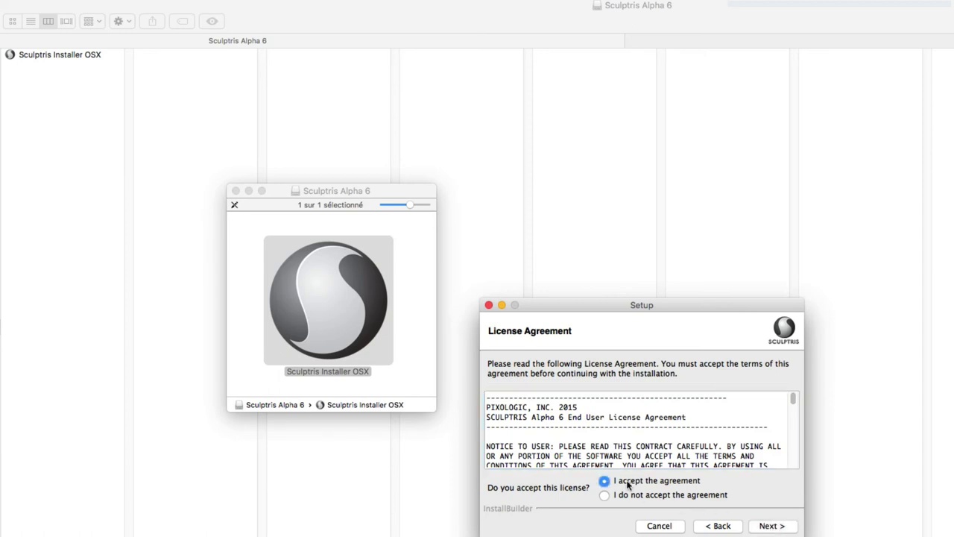
click(772, 526)
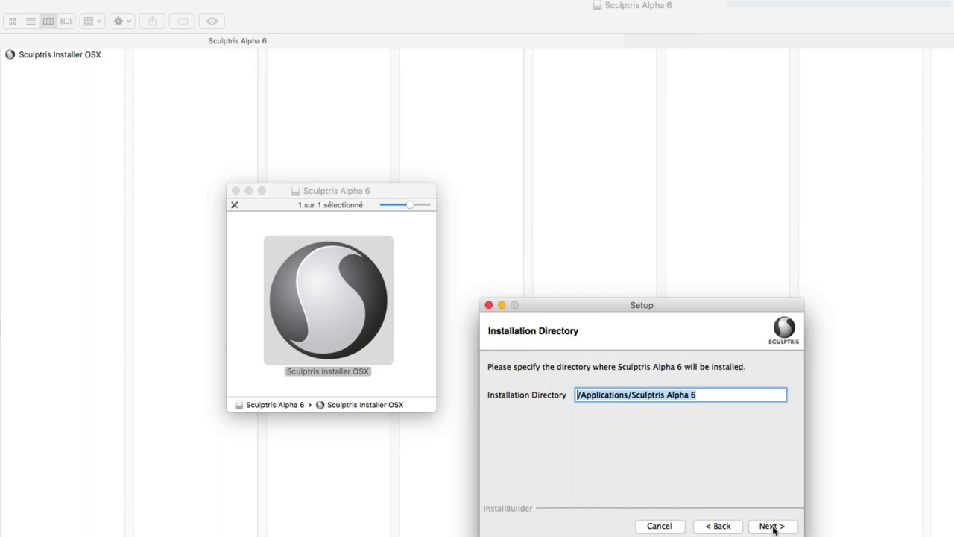
click(772, 527)
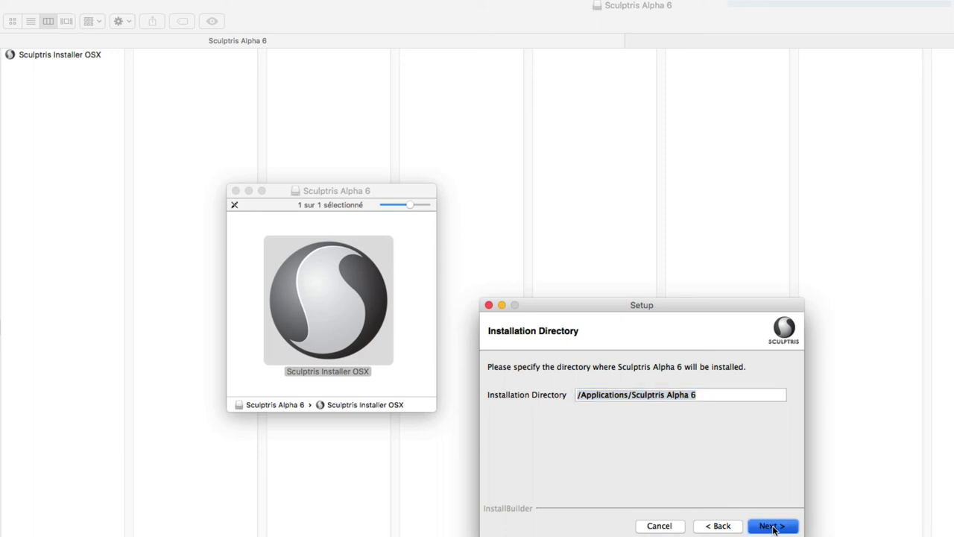
click(772, 526)
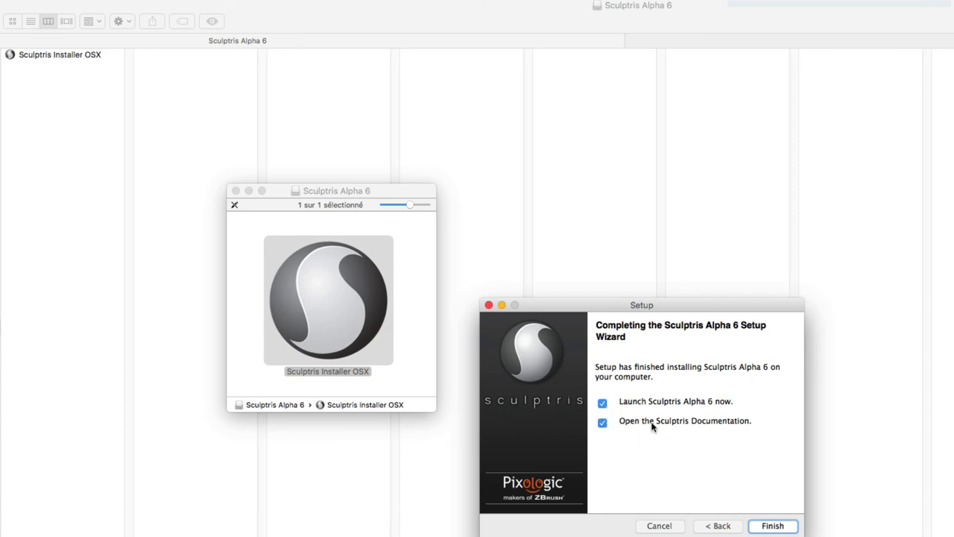
Finish setup with Launch ticked, then maximise the Sculptris Alpha 6 window to full screen
click(778, 526)
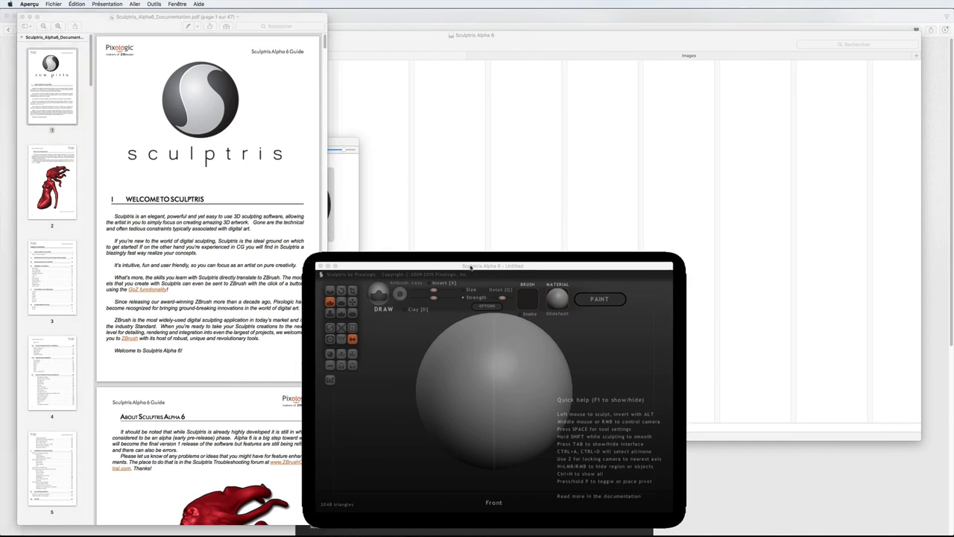
drag(471, 266, 493, 109)
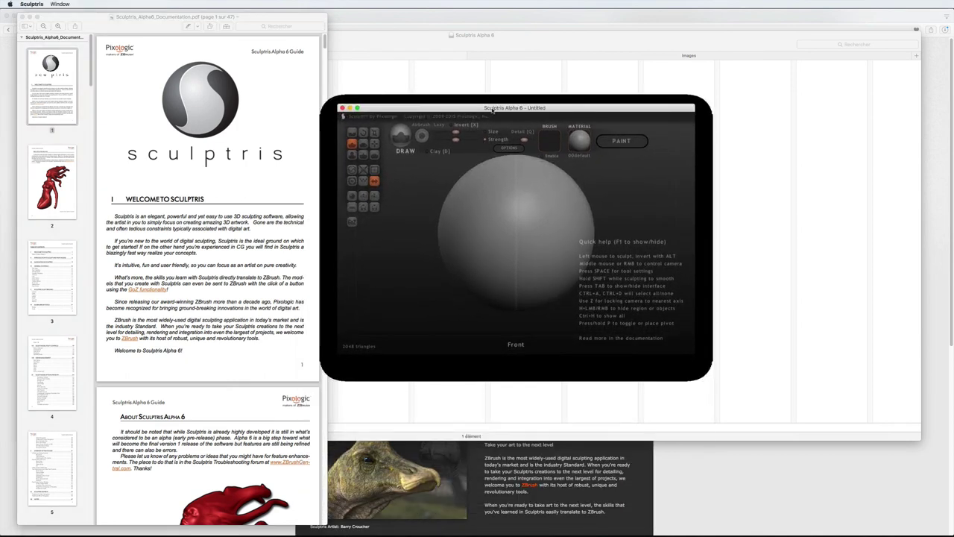
double_click(366, 109)
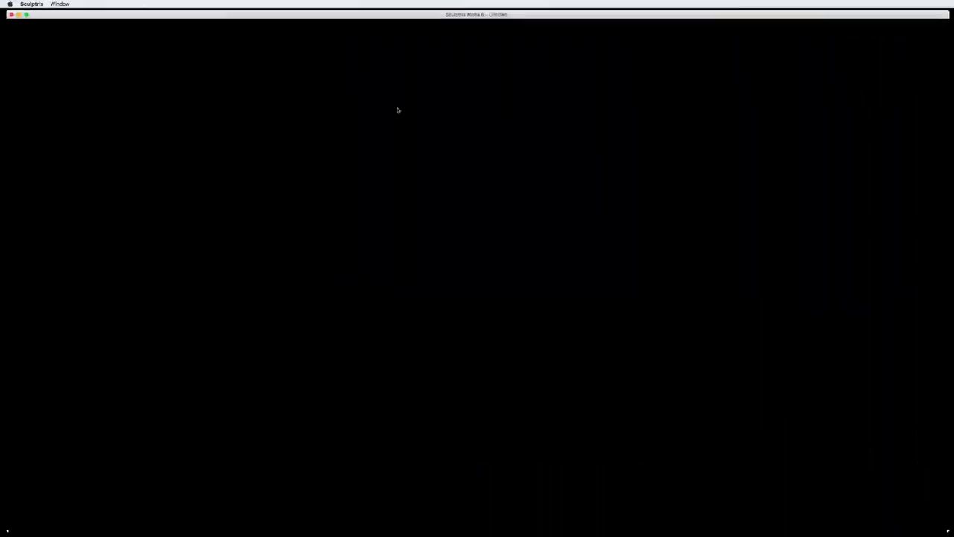